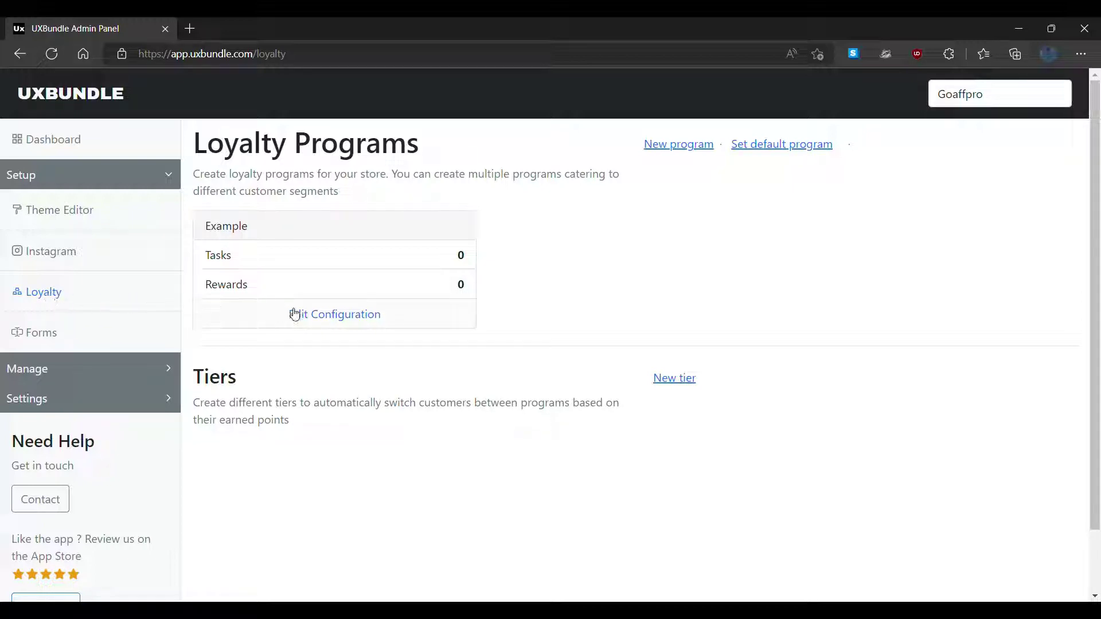
Open the Example loyalty program's configuration page from Loyalty Programs.
click(326, 319)
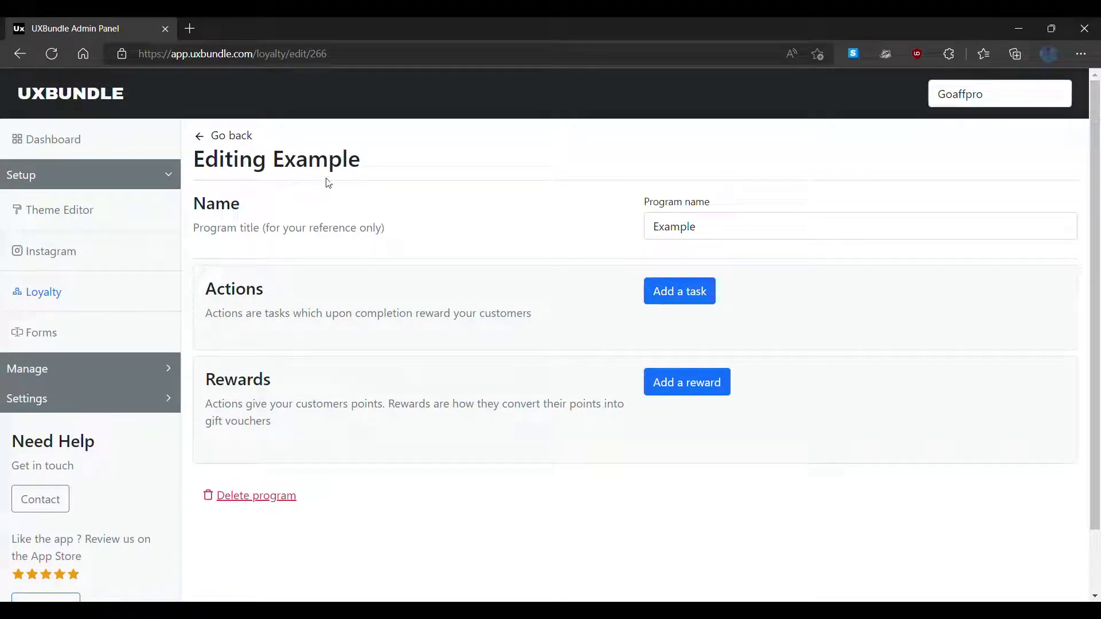
Add a new 'Place an order' task from the Transactional Actions list.
click(674, 298)
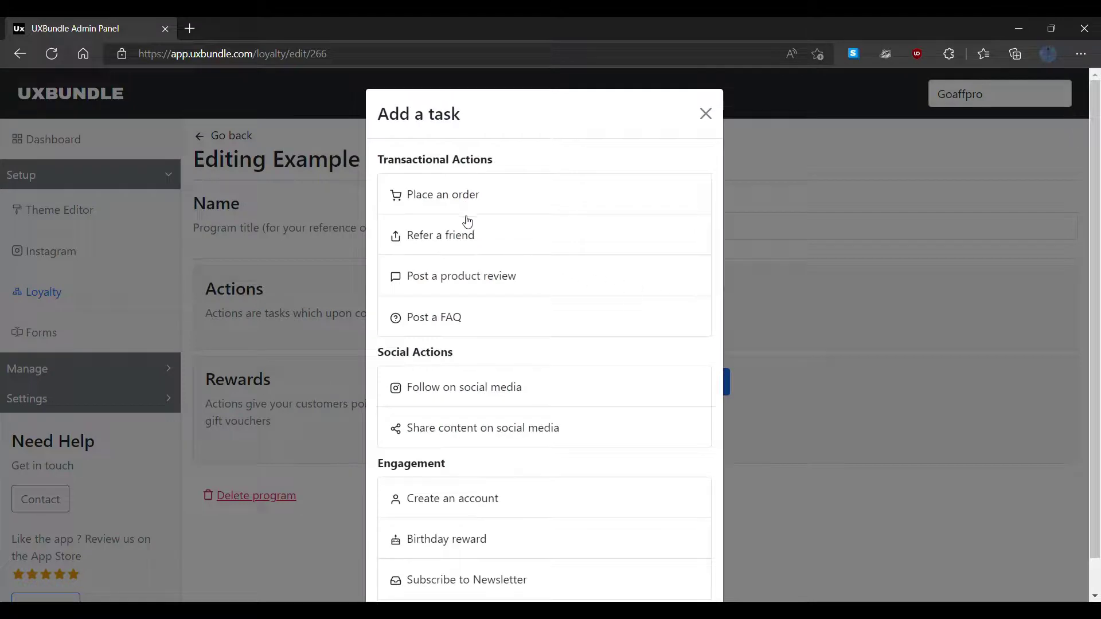
click(442, 199)
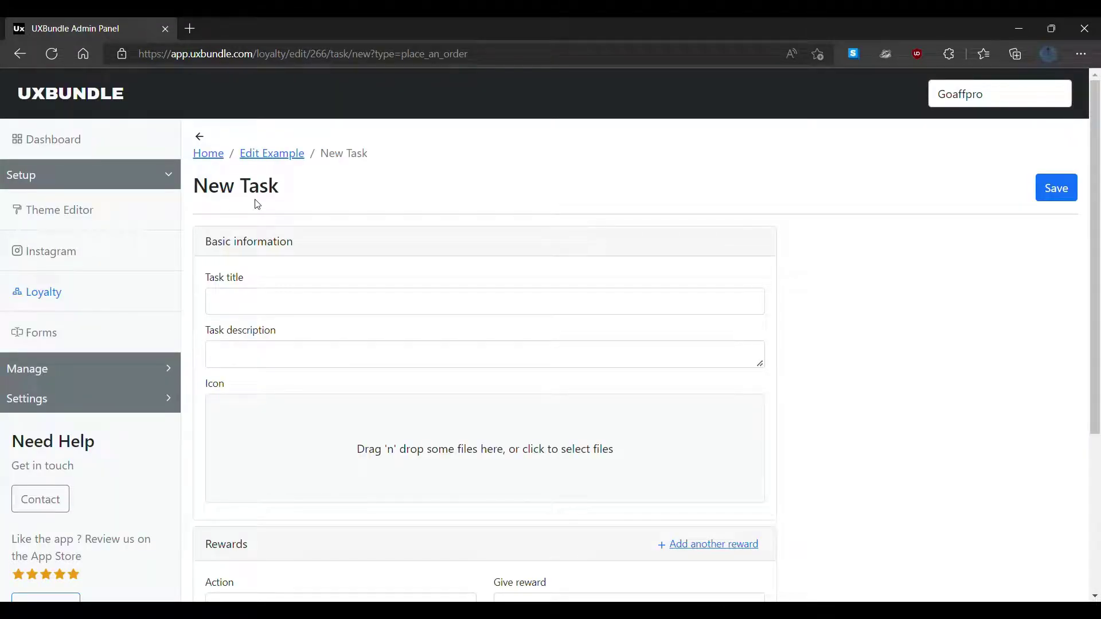
Enter 'Task' as the task title and 'Description' as its description.
click(246, 299)
text(k)
click(296, 333)
click(267, 353)
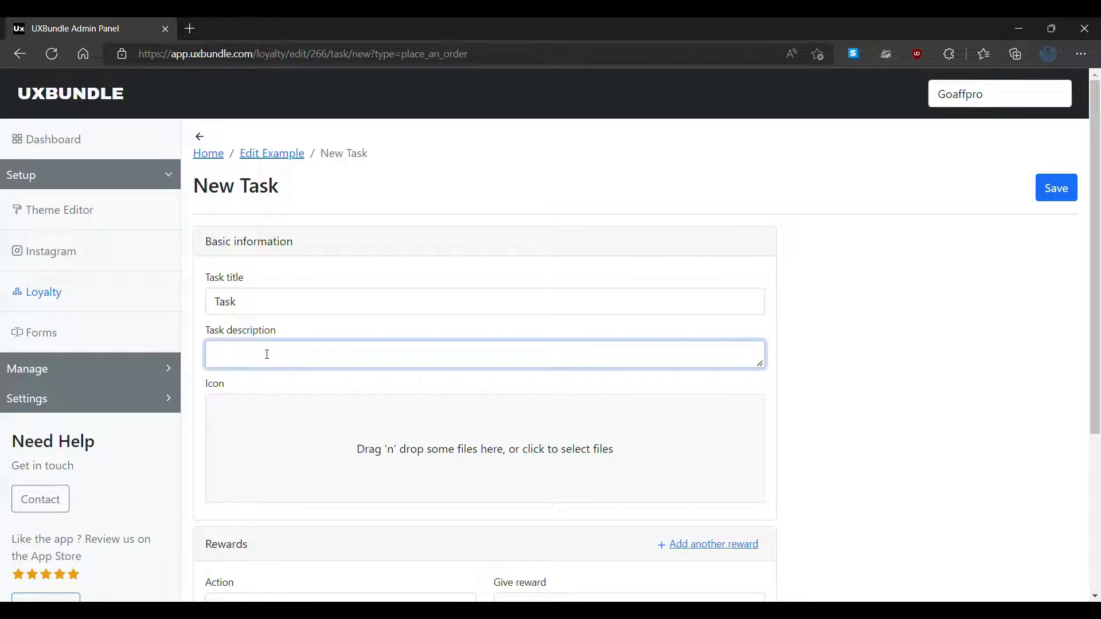
text(Description)
click(270, 387)
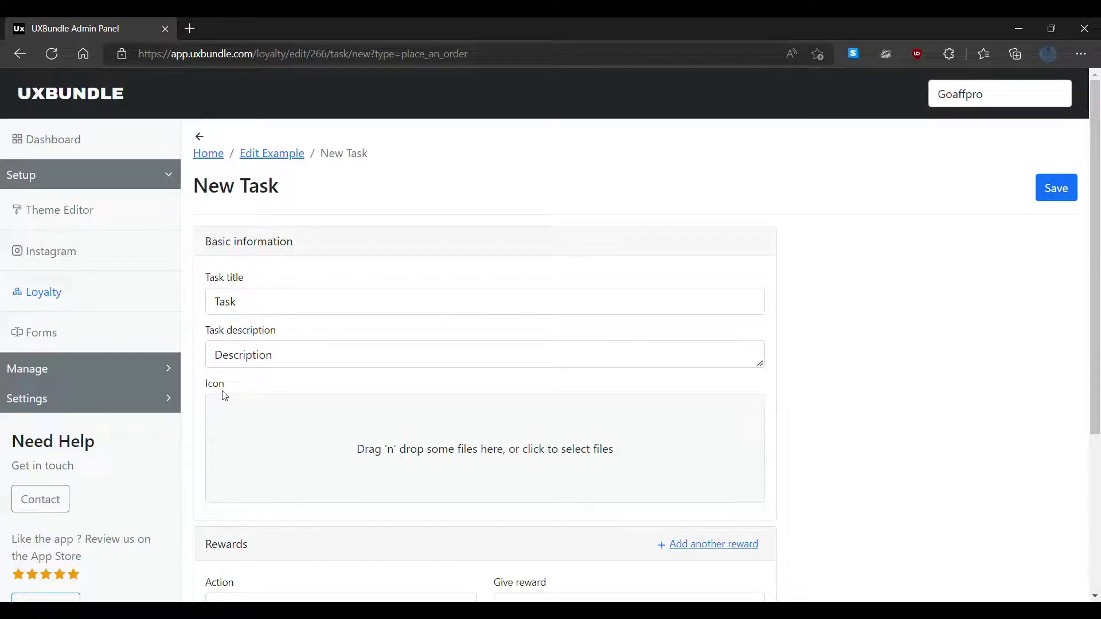
scroll(223, 395, down, 3)
scroll(223, 396, down, 2)
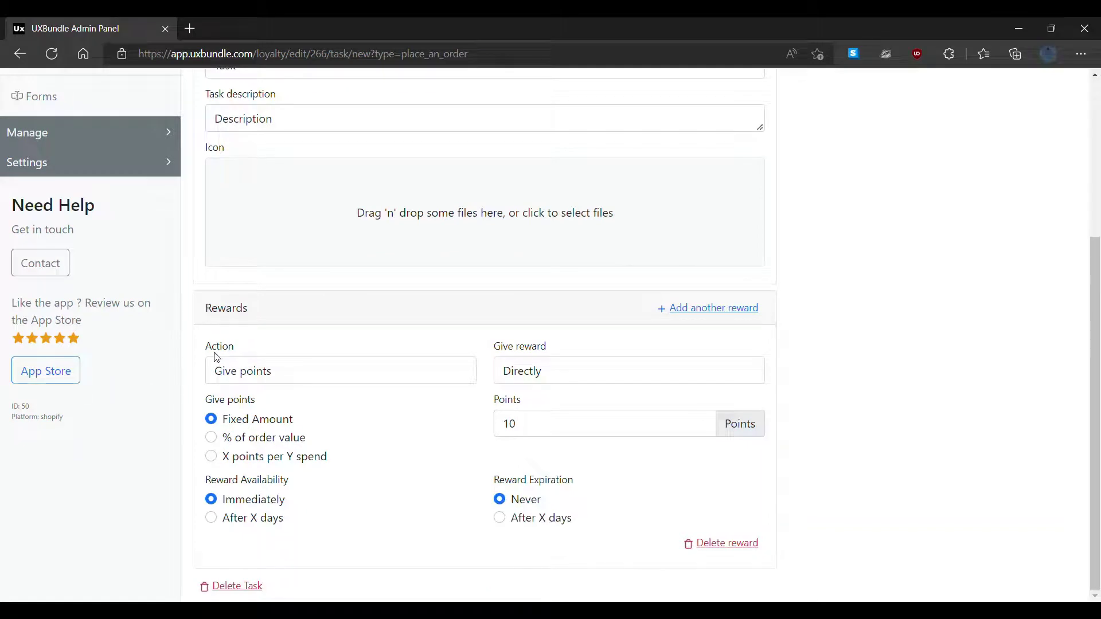
Keep Give points as the task's reward action.
click(267, 374)
key(Down)
key(Up)
click(353, 404)
Replace the reward's points value, save the task, and return to the Example program.
double_click(547, 423)
text(100)
click(594, 461)
scroll(602, 456, up, 5)
click(1057, 188)
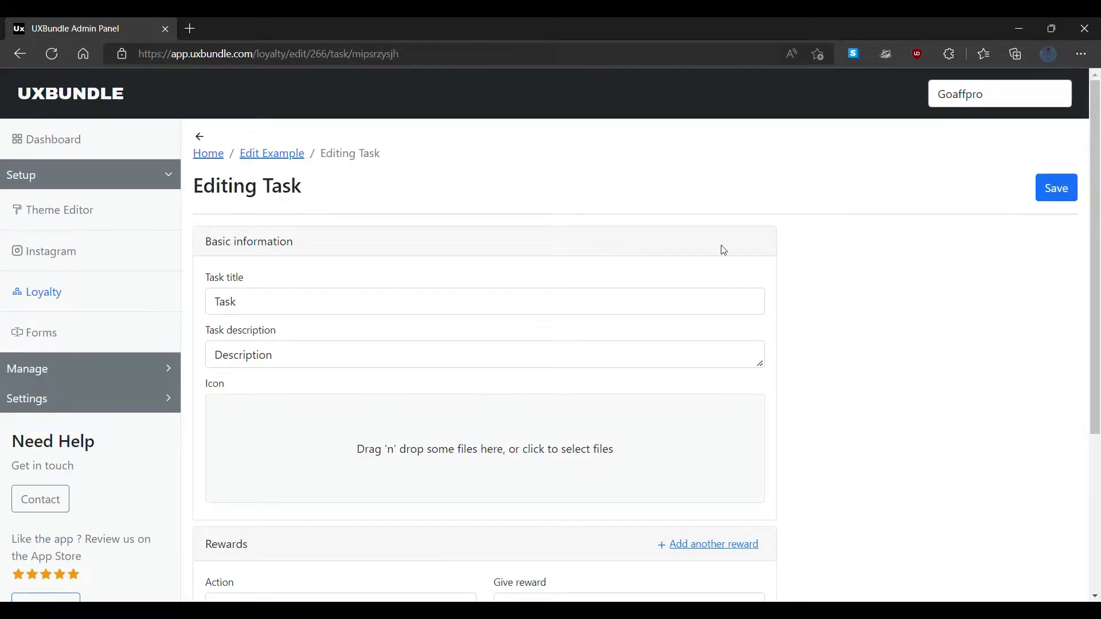
click(199, 136)
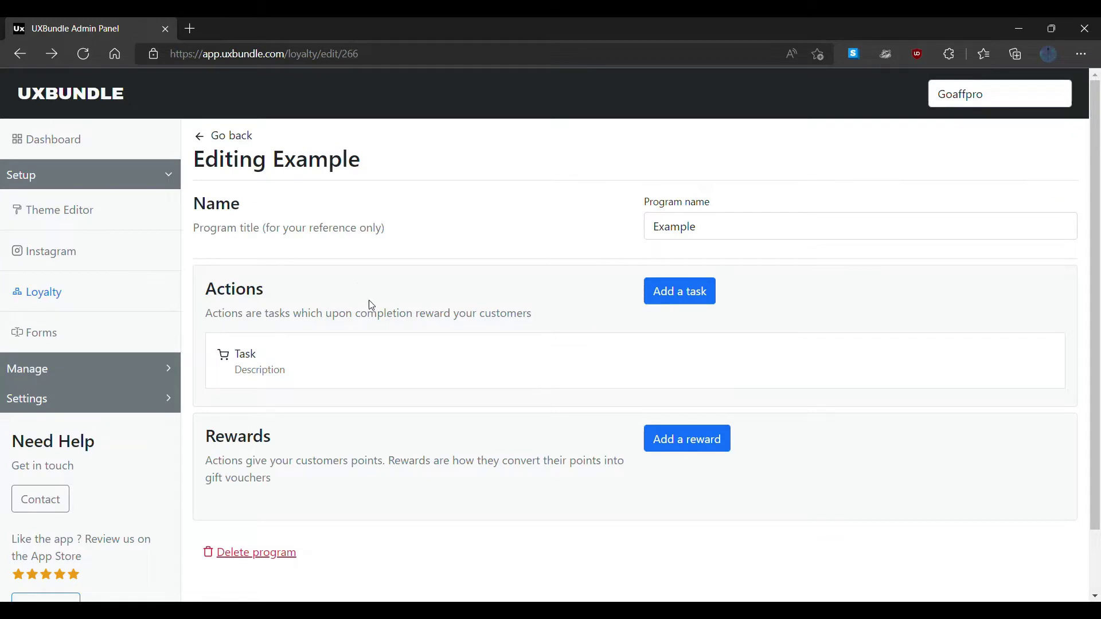